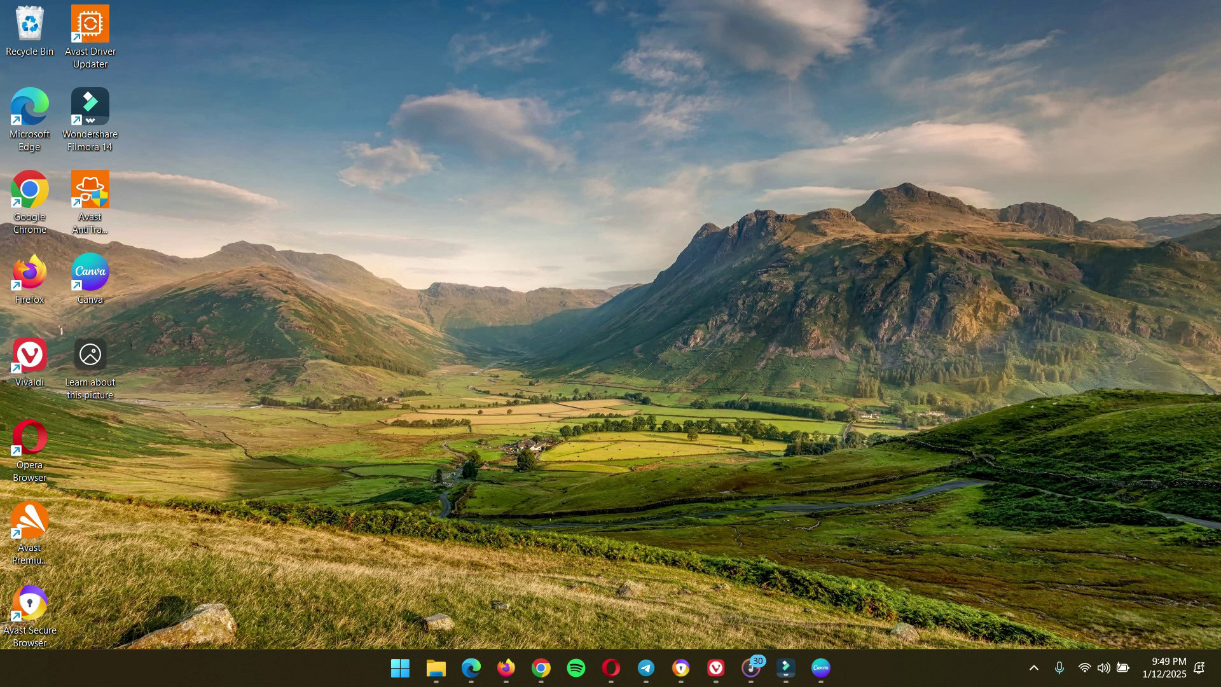
- Bring up Start search with Run listed under Recent items
key(super)
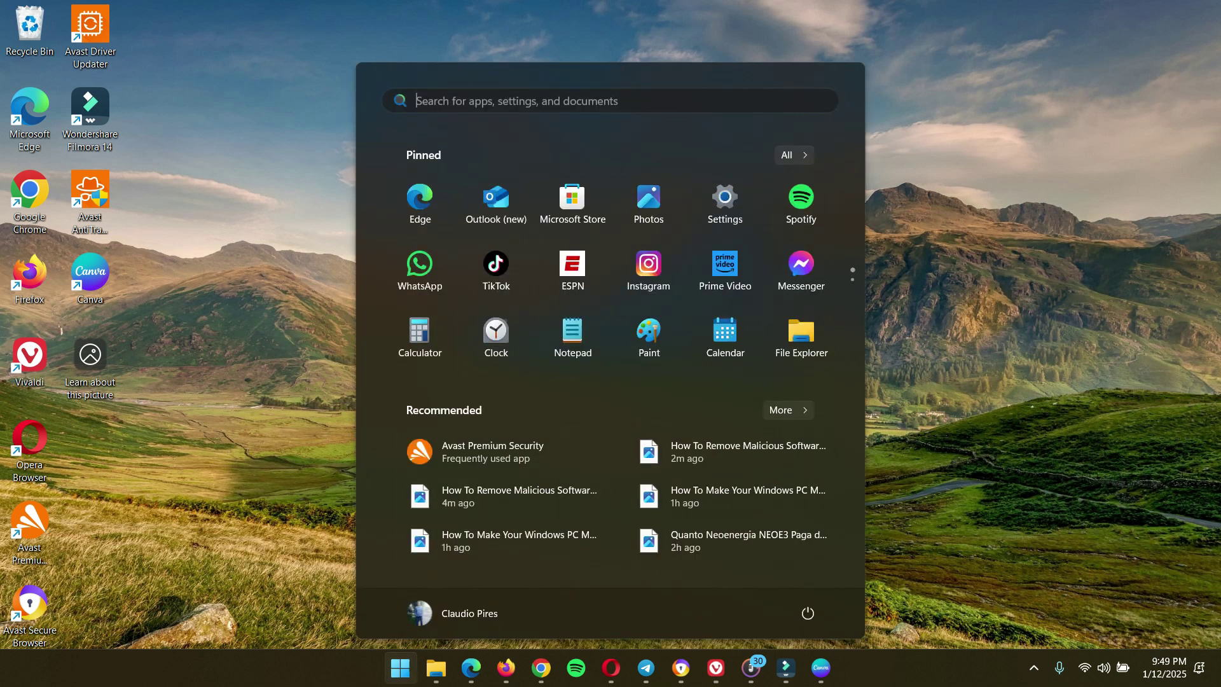
key(super+s)
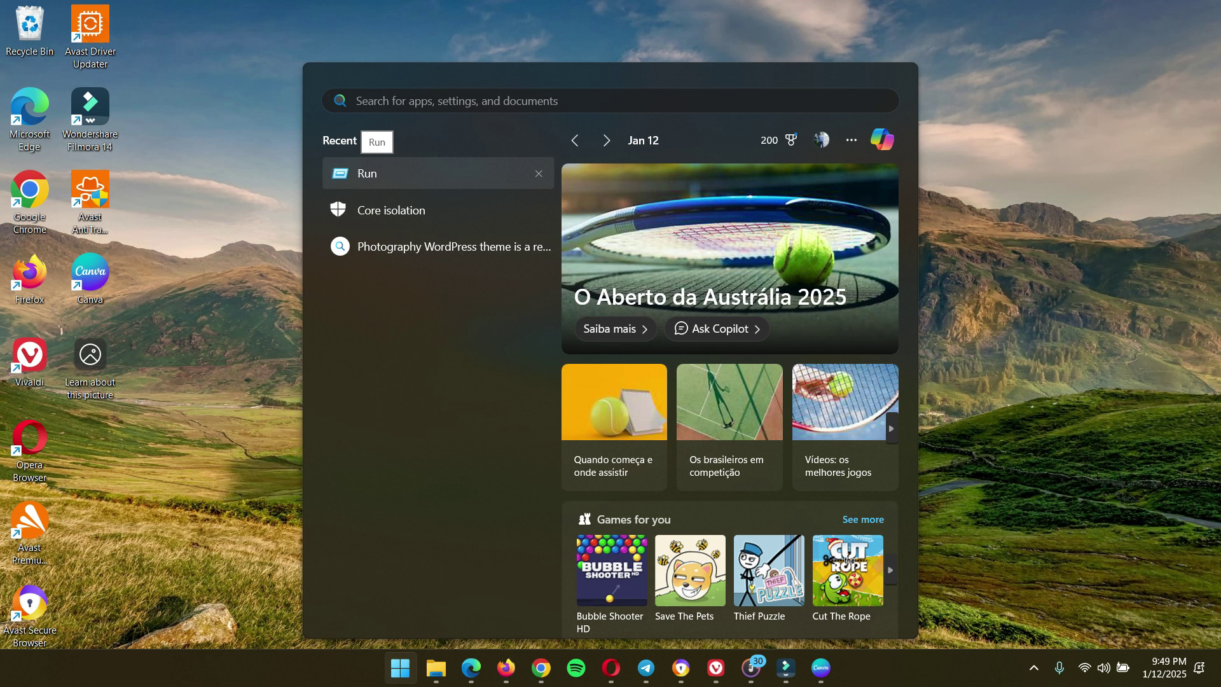
- Open Run, centre the dialog, and run 'mrt' to launch the removal tool
key(Return)
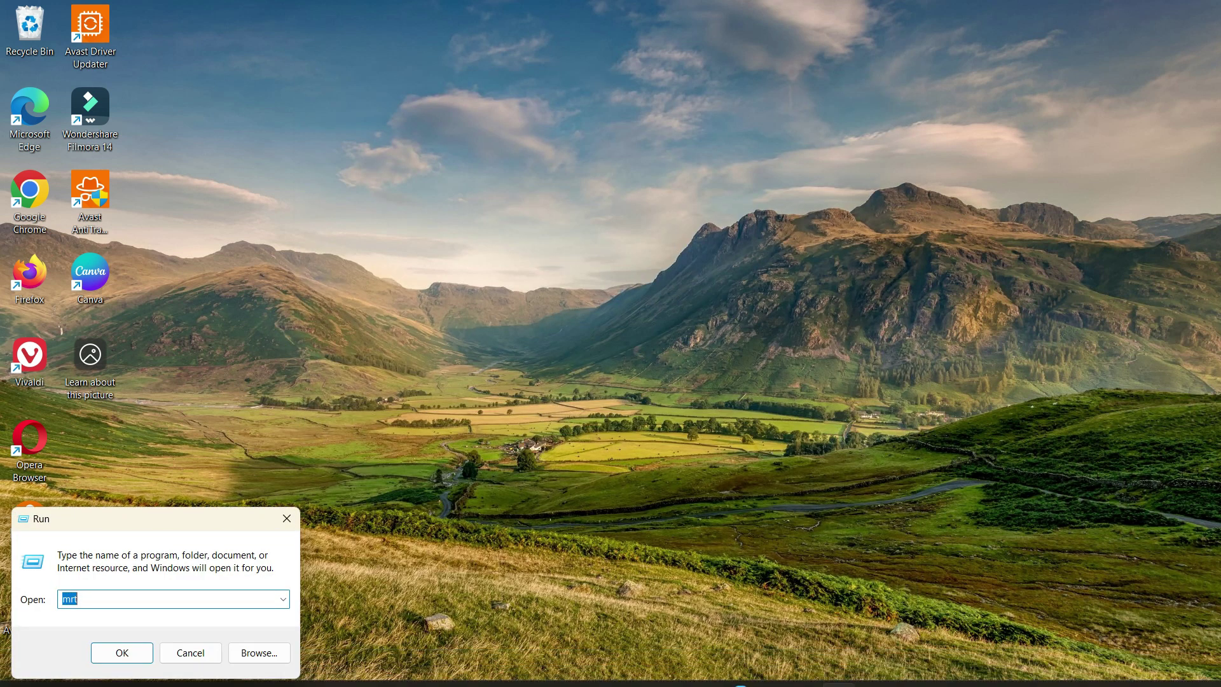
drag(161, 520, 584, 373)
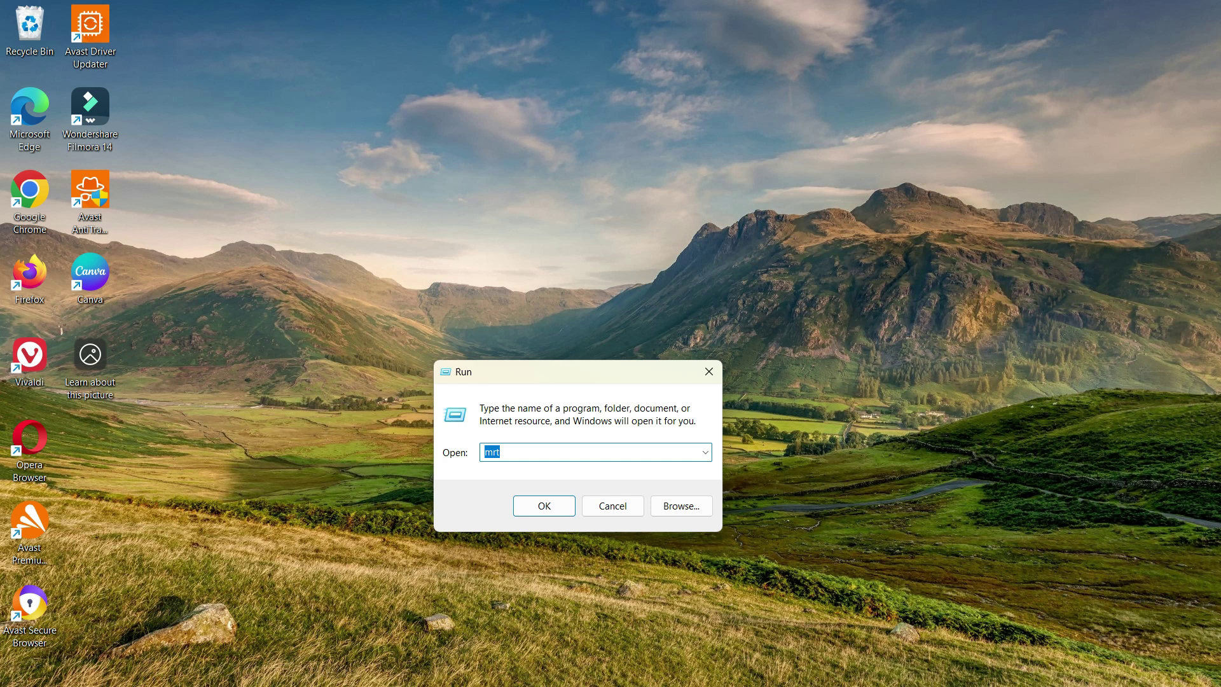
text(mrt)
key(ctrl+a)
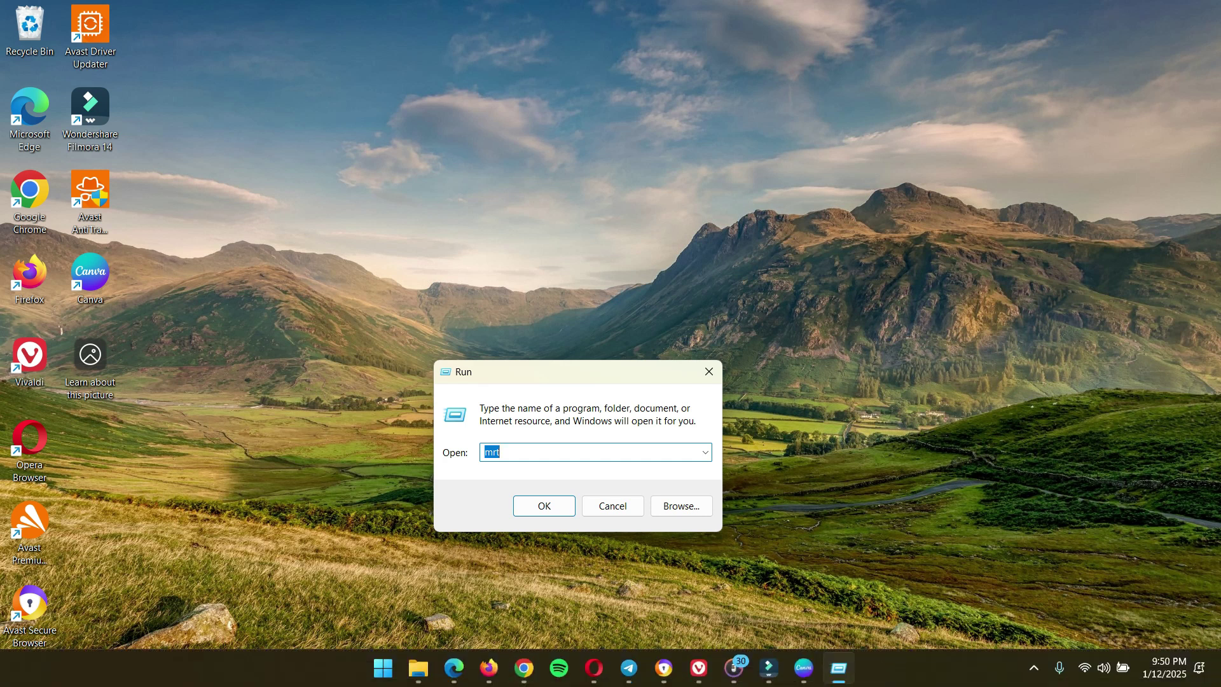
text(mrt)
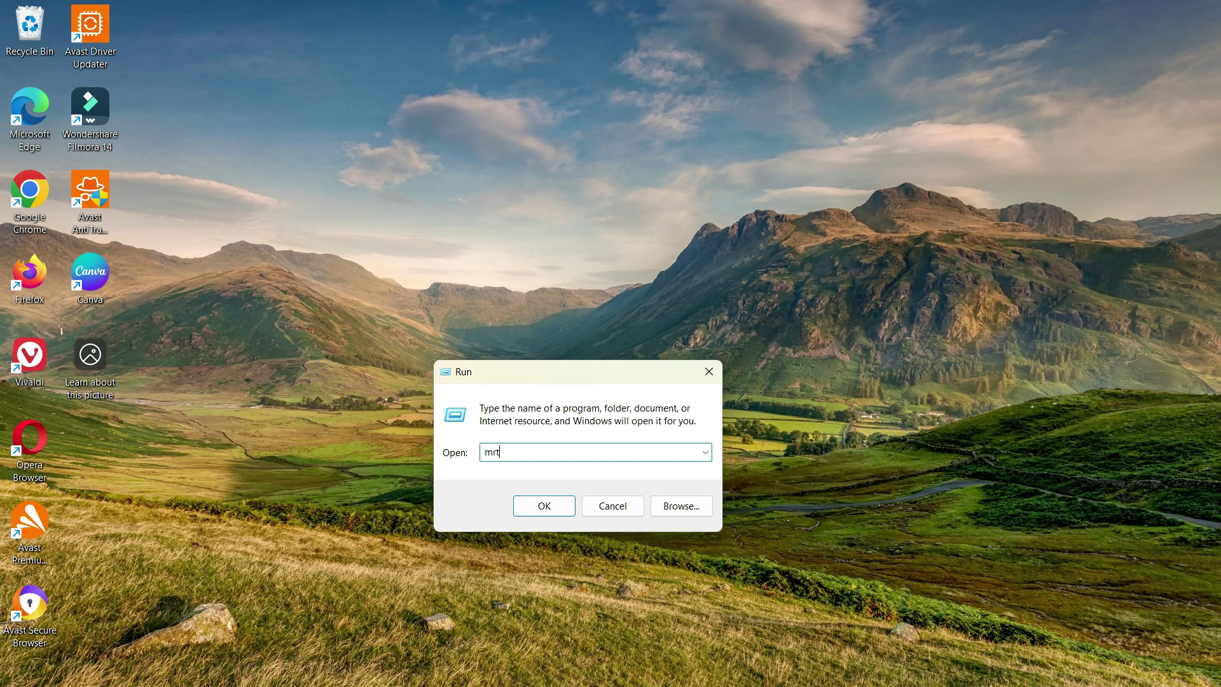
key(ctrl+a)
key(Return)
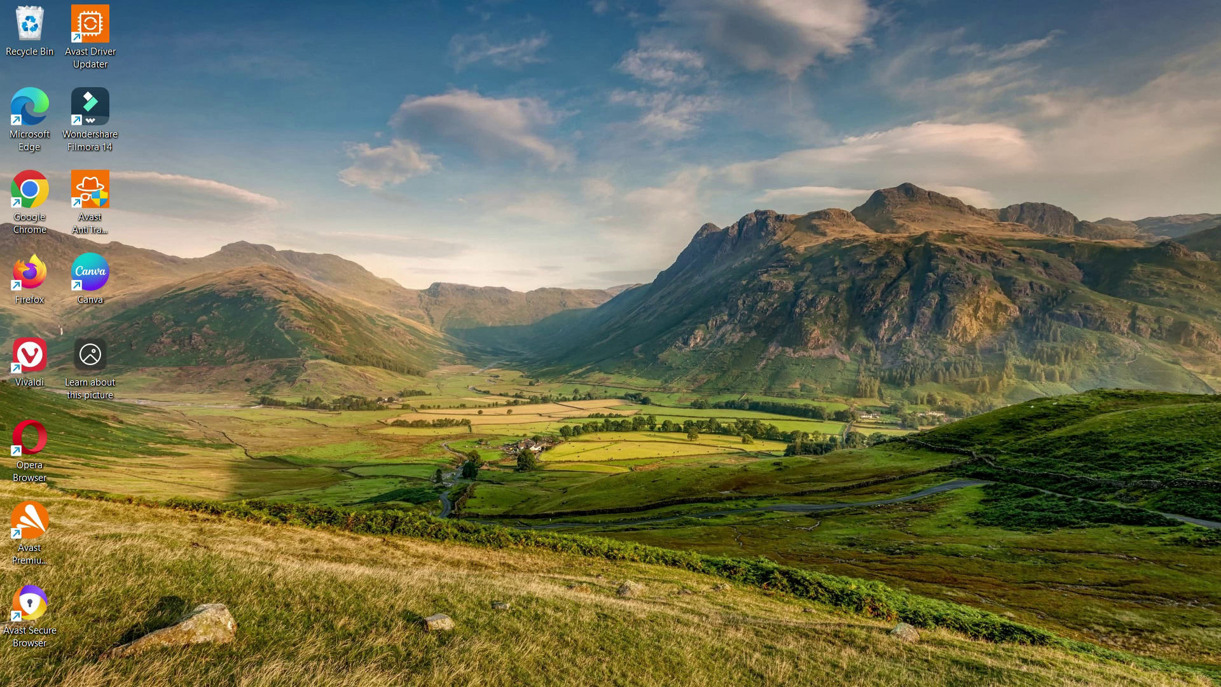
- Drag the Malicious Software Removal Tool welcome window to the screen centre
drag(220, 36, 621, 280)
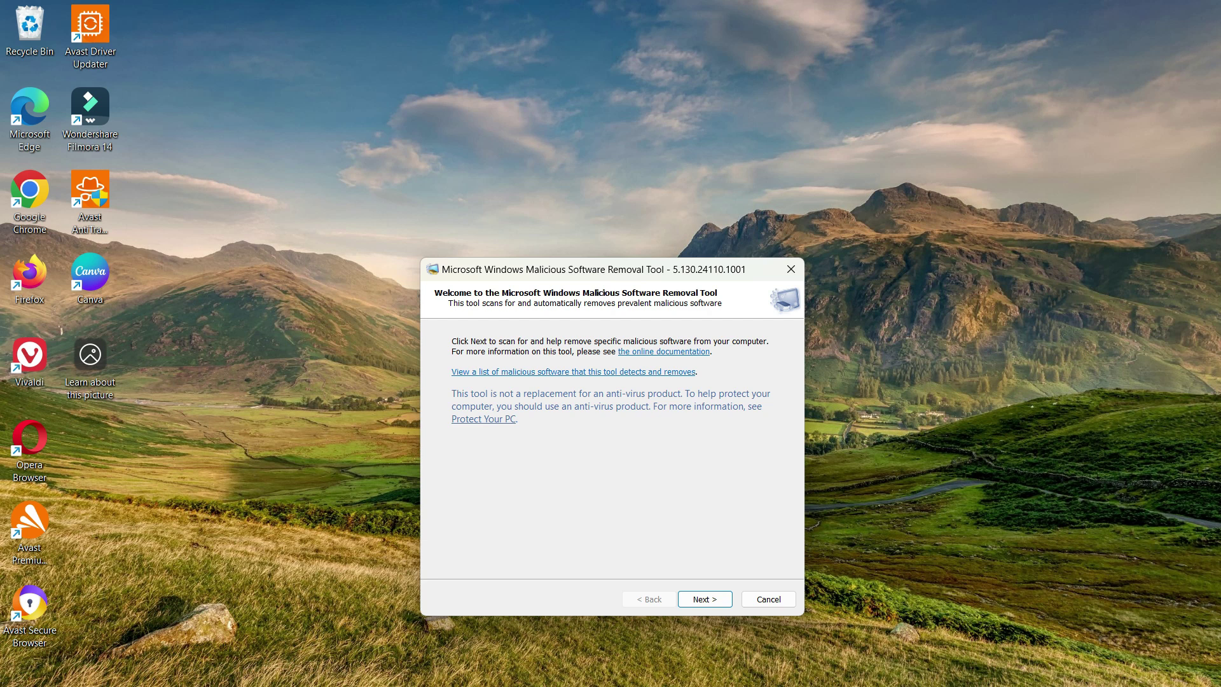
- Advance from the Welcome page to the Scan type page with Quick scan selected
key(Return)
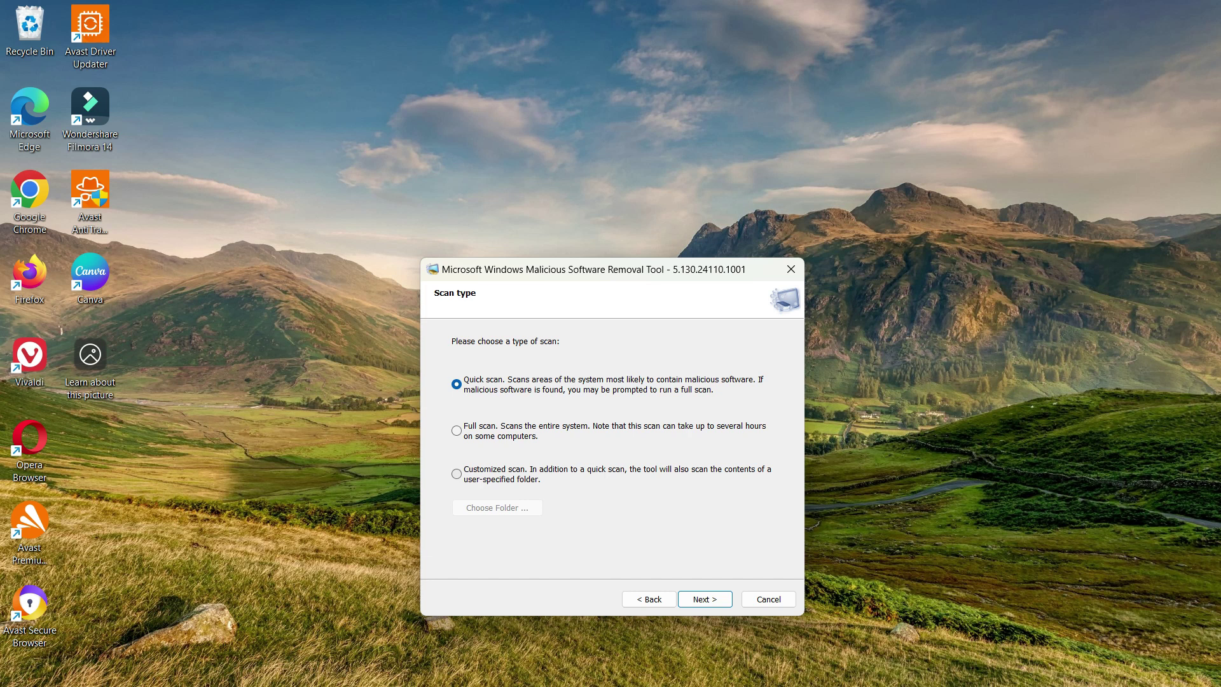
- Run a Quick scan and let it complete with no malicious software found
key(Return)
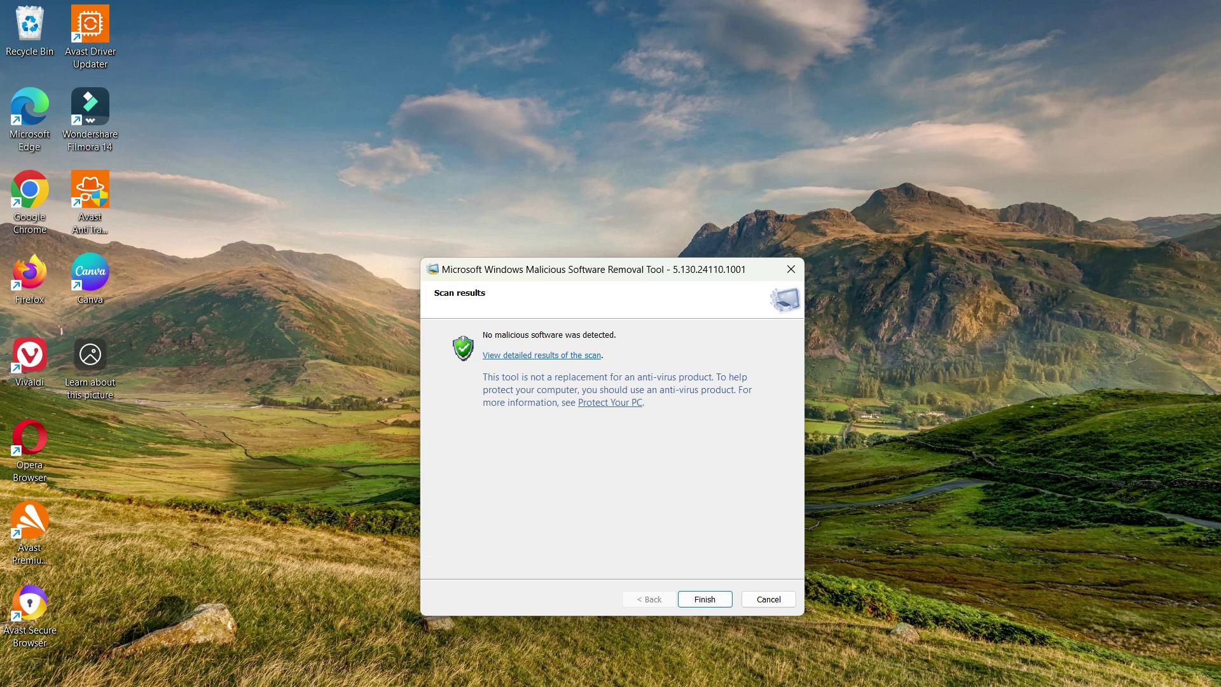
- Click Finish on the 'no malicious software detected' results page
key(Return)
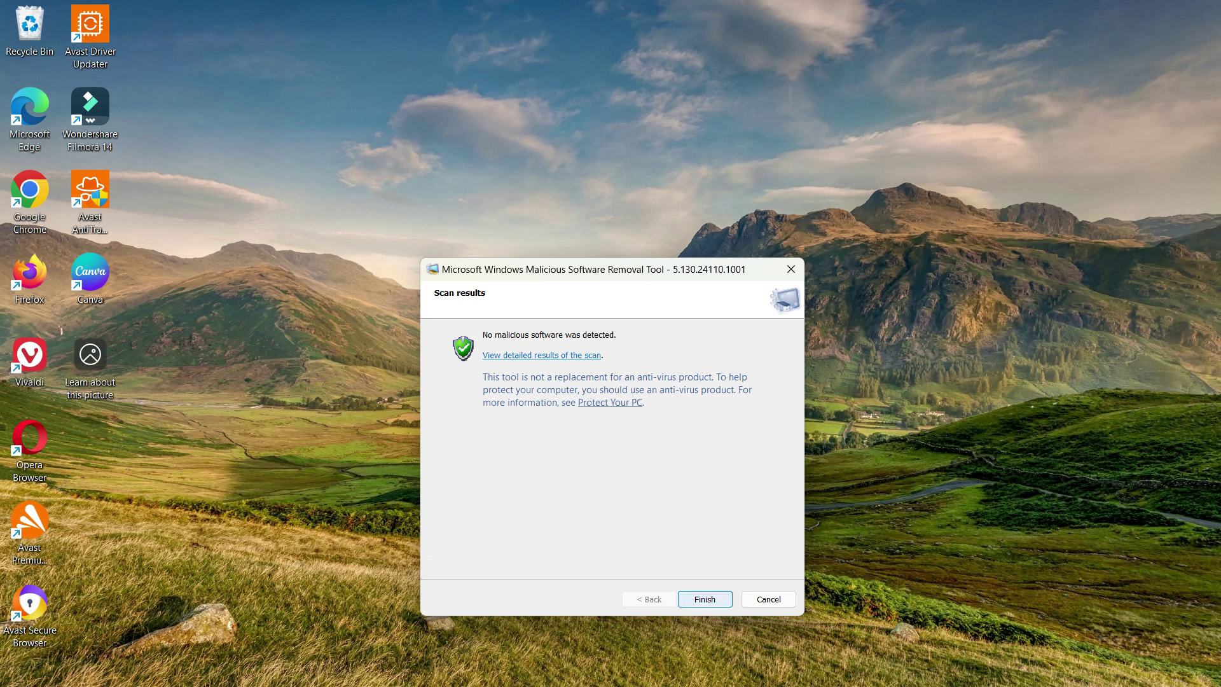